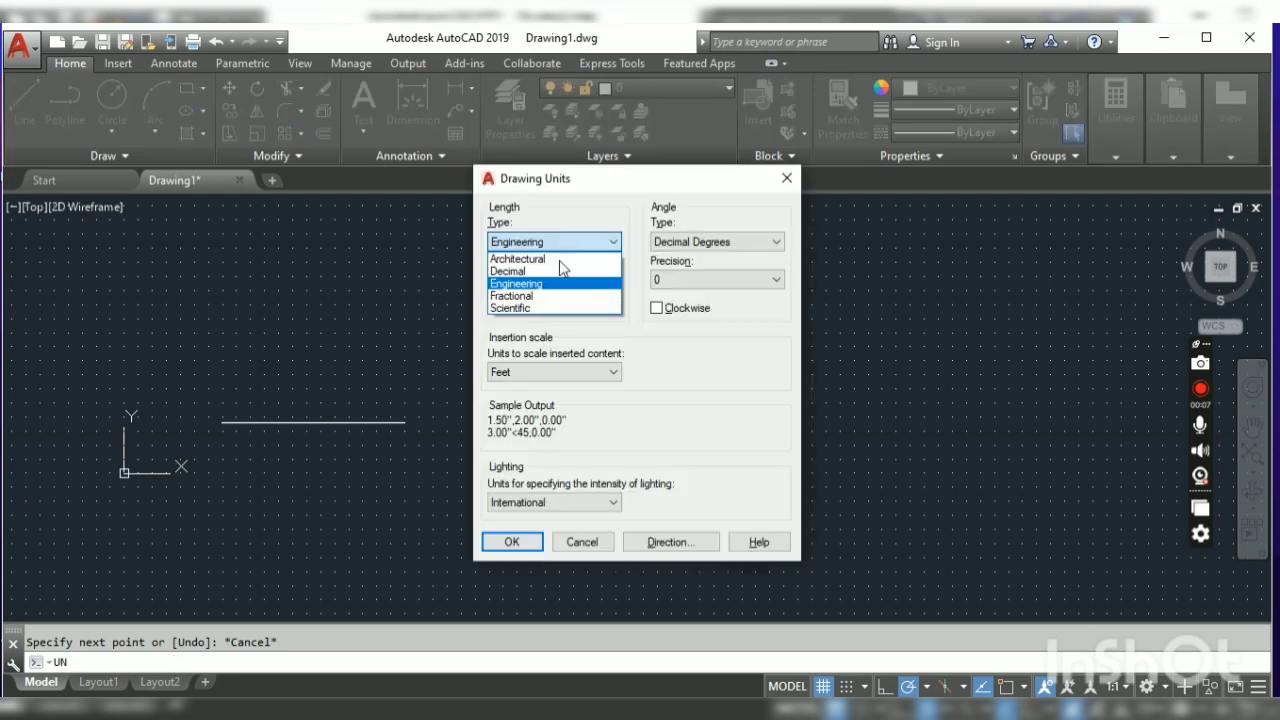
# Set the drawing's length type to Engineering and accept the units with Feet as the insertion scale
pyautogui.click(541, 286)
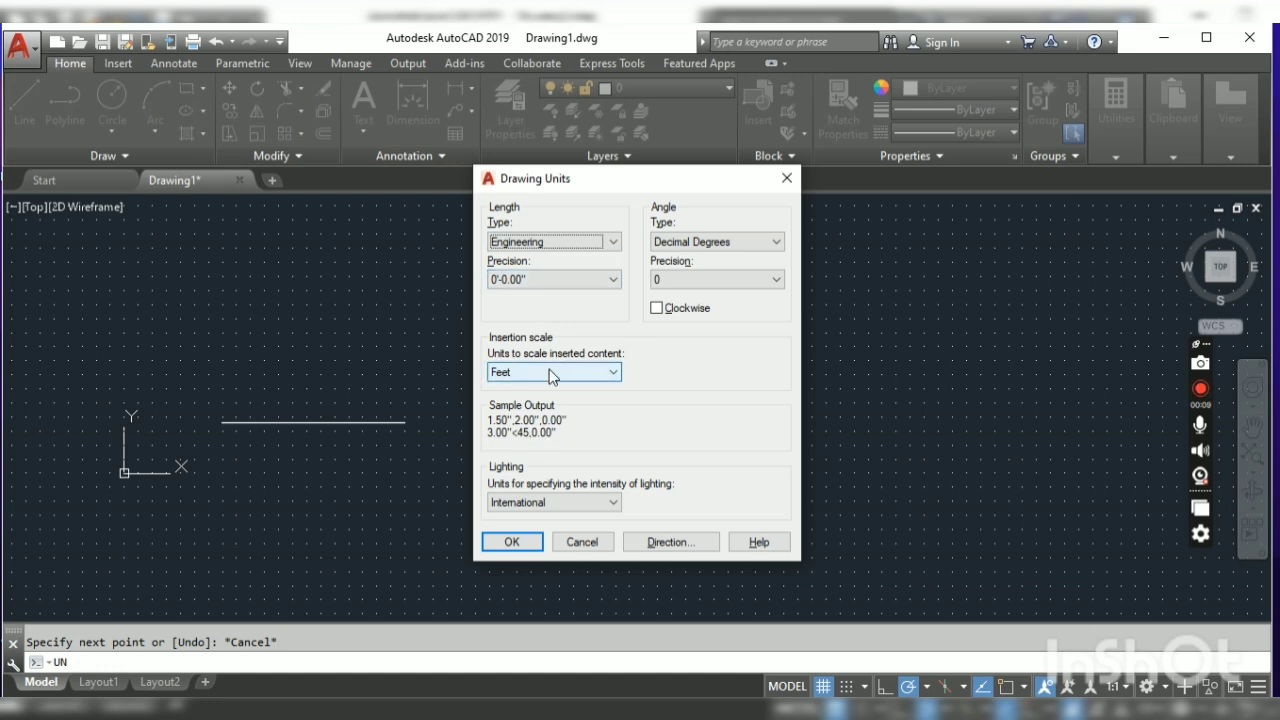
pyautogui.click(501, 538)
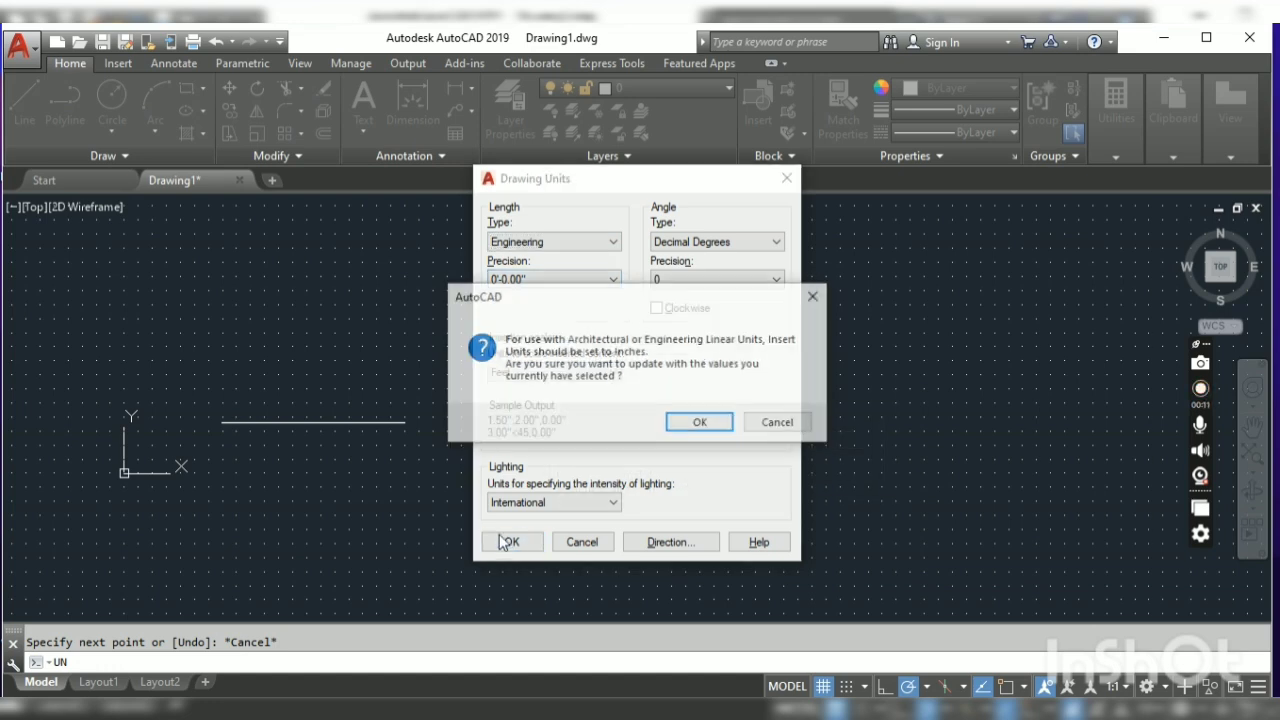
pyautogui.click(700, 423)
# Draw a horizontal line 5' long above the existing line
pyautogui.write('l')
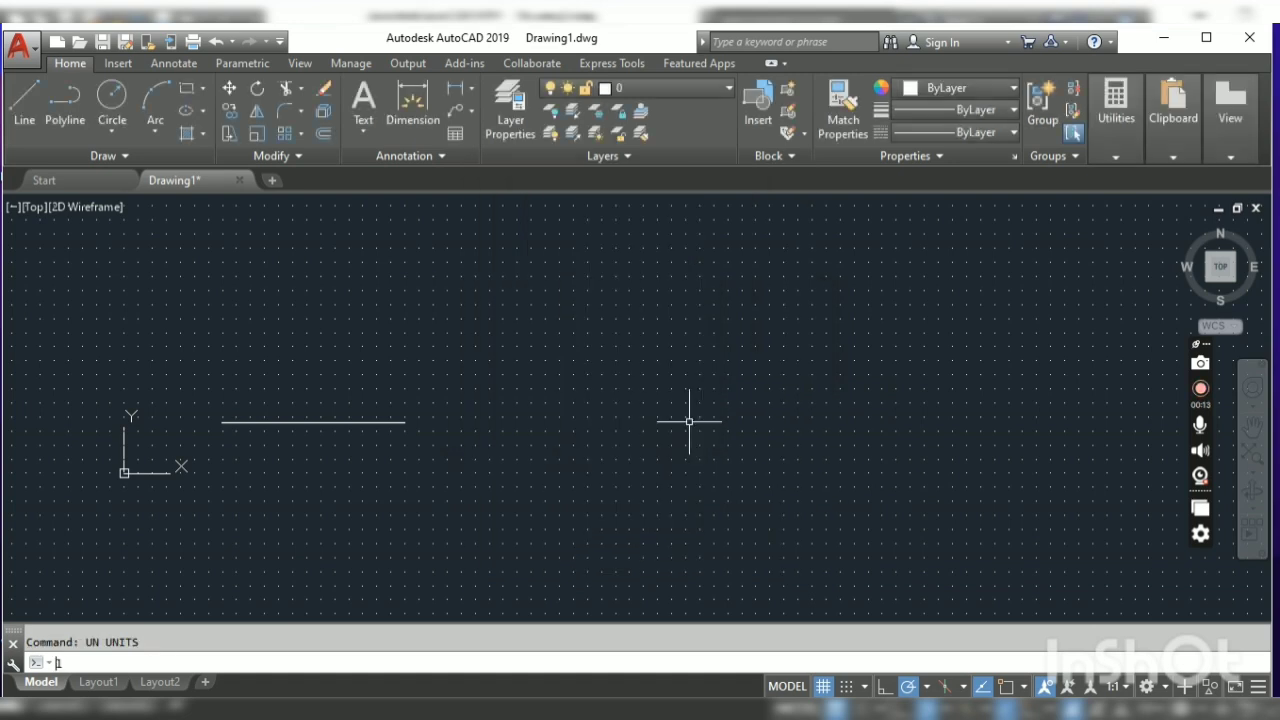
pyautogui.press('Return')
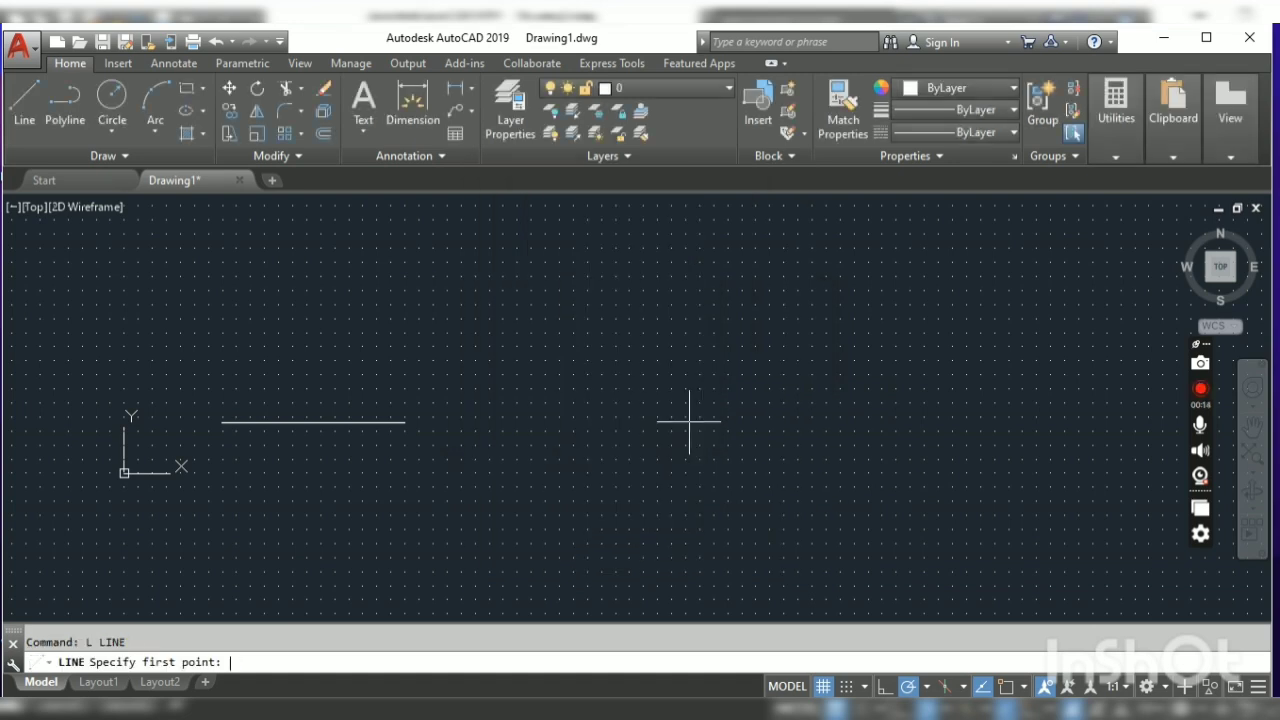
pyautogui.click(538, 356)
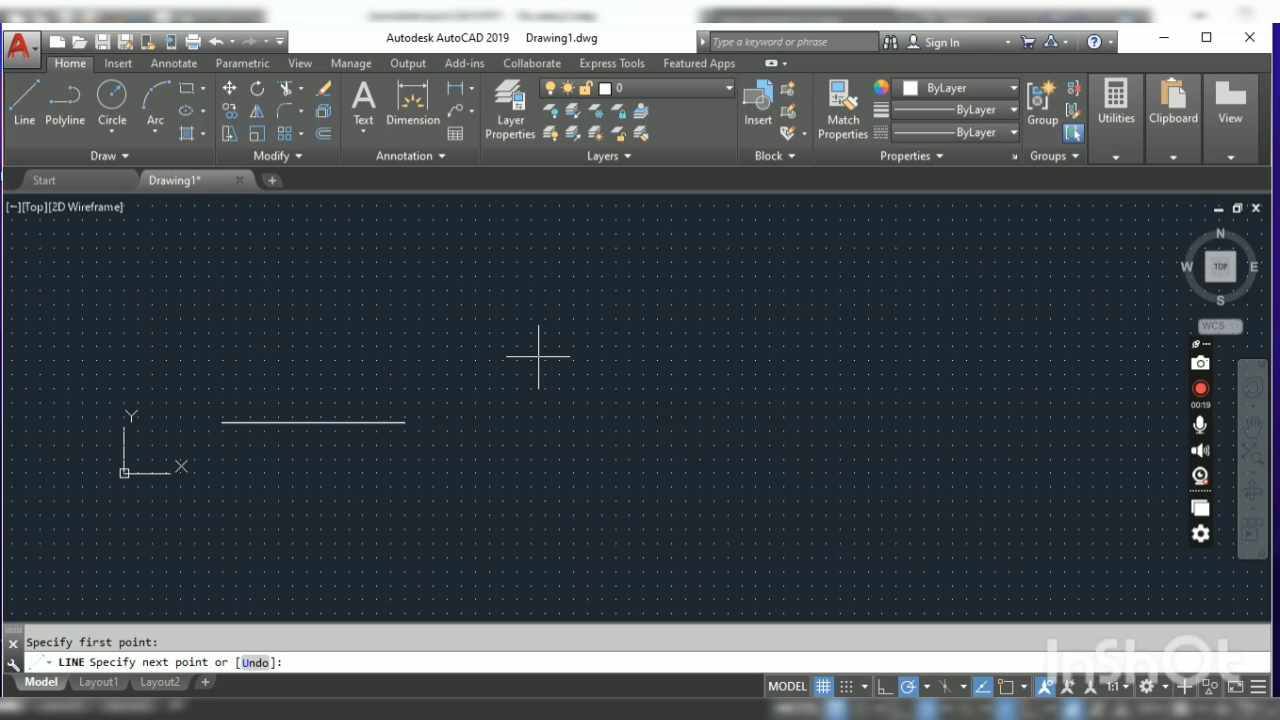
pyautogui.write("5'")
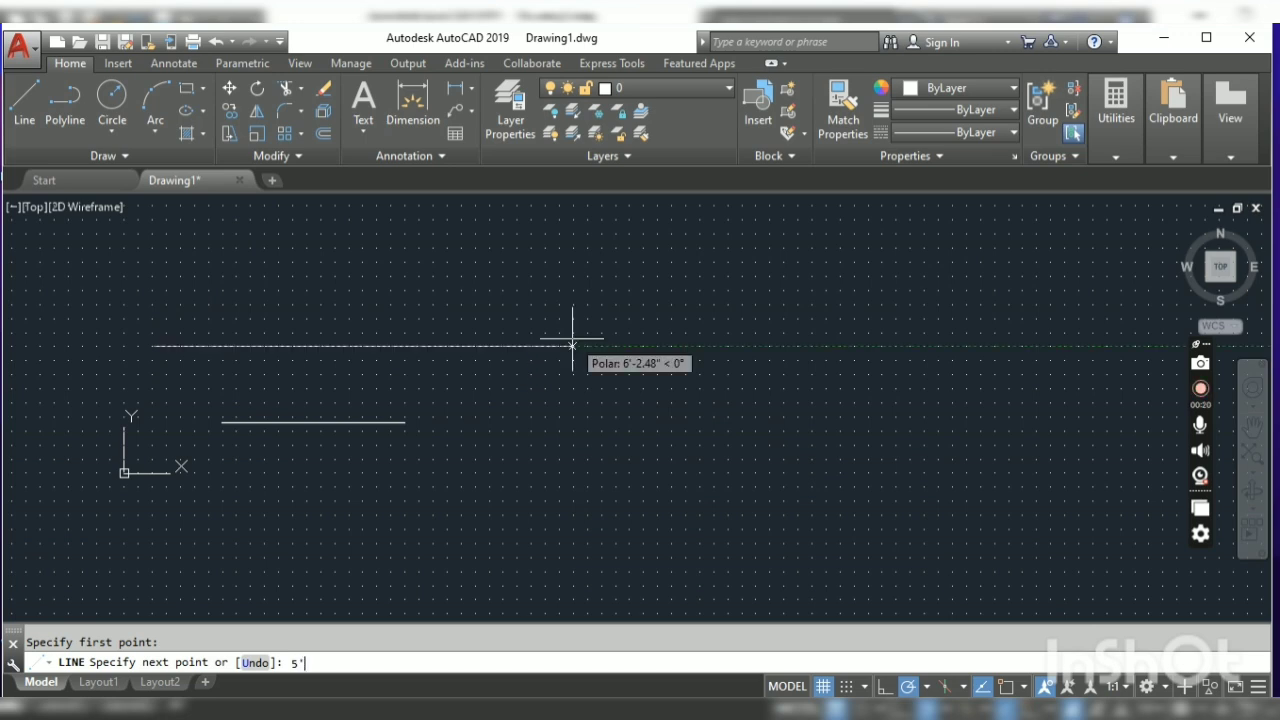
pyautogui.press('Return')
pyautogui.press('Return')
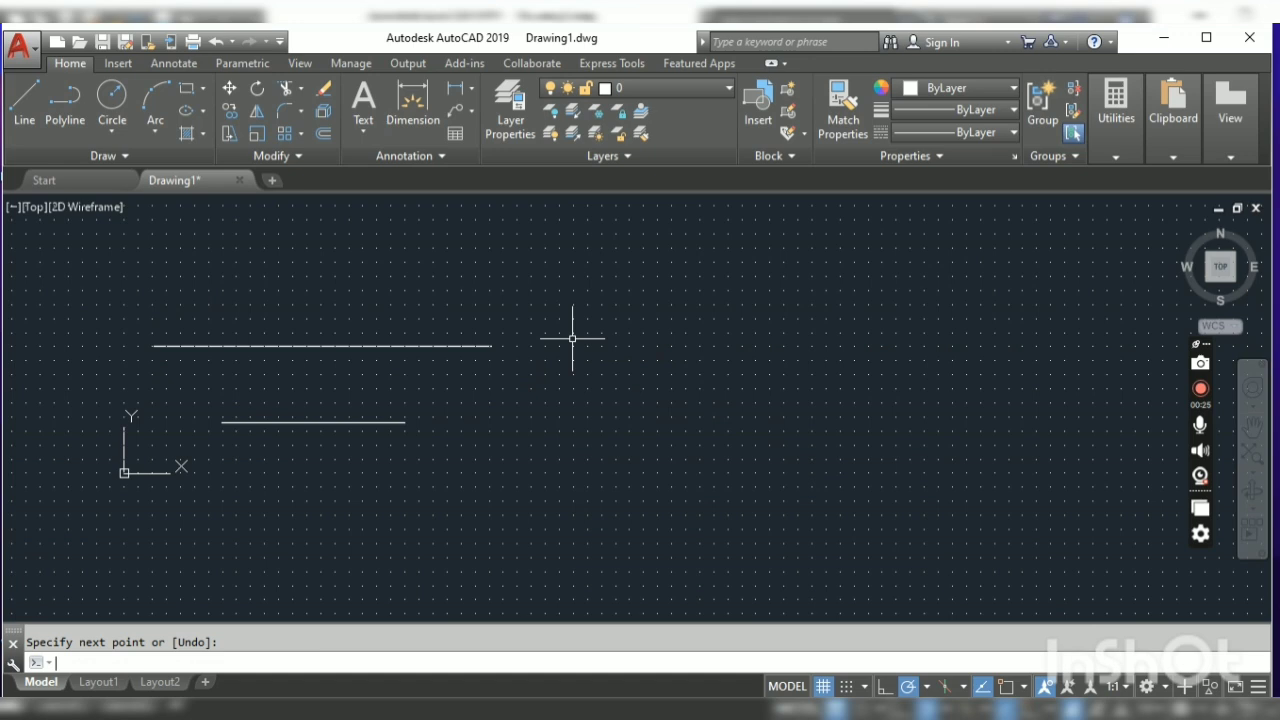
# Change the drawing's insertion scale units to Inches
pyautogui.write('UN')
pyautogui.press('Return')
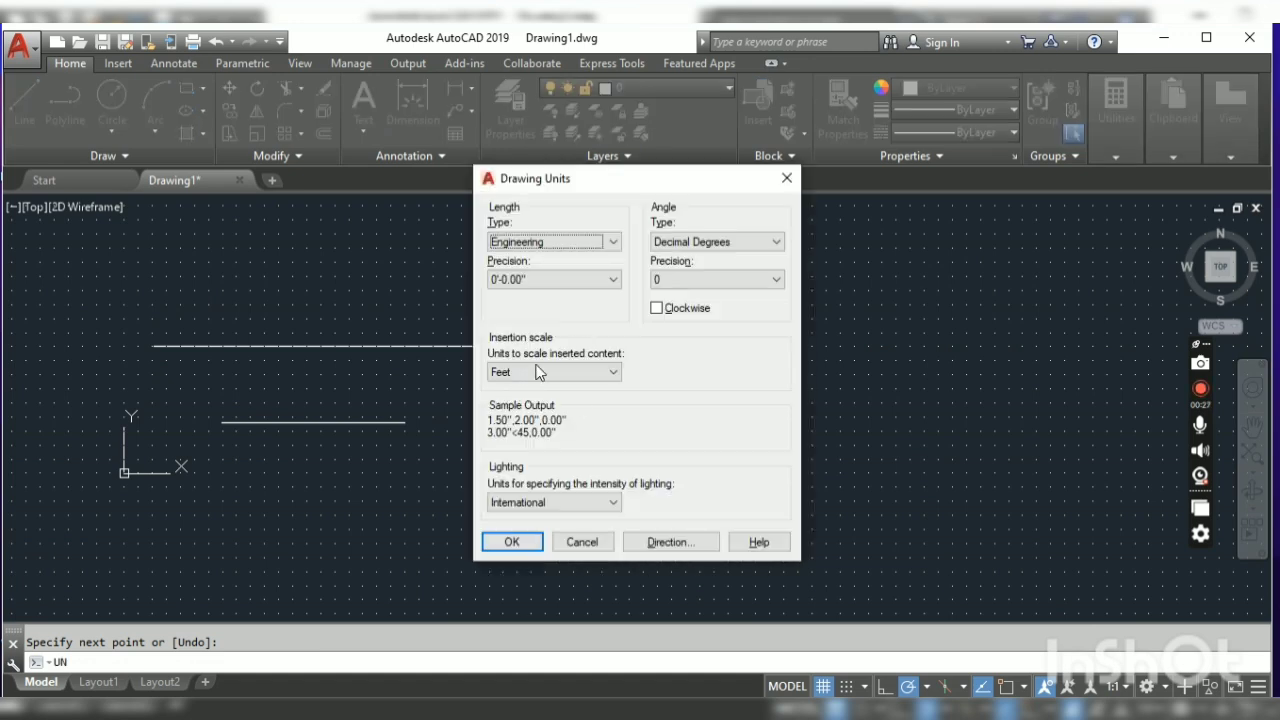
pyautogui.click(539, 372)
pyautogui.click(532, 398)
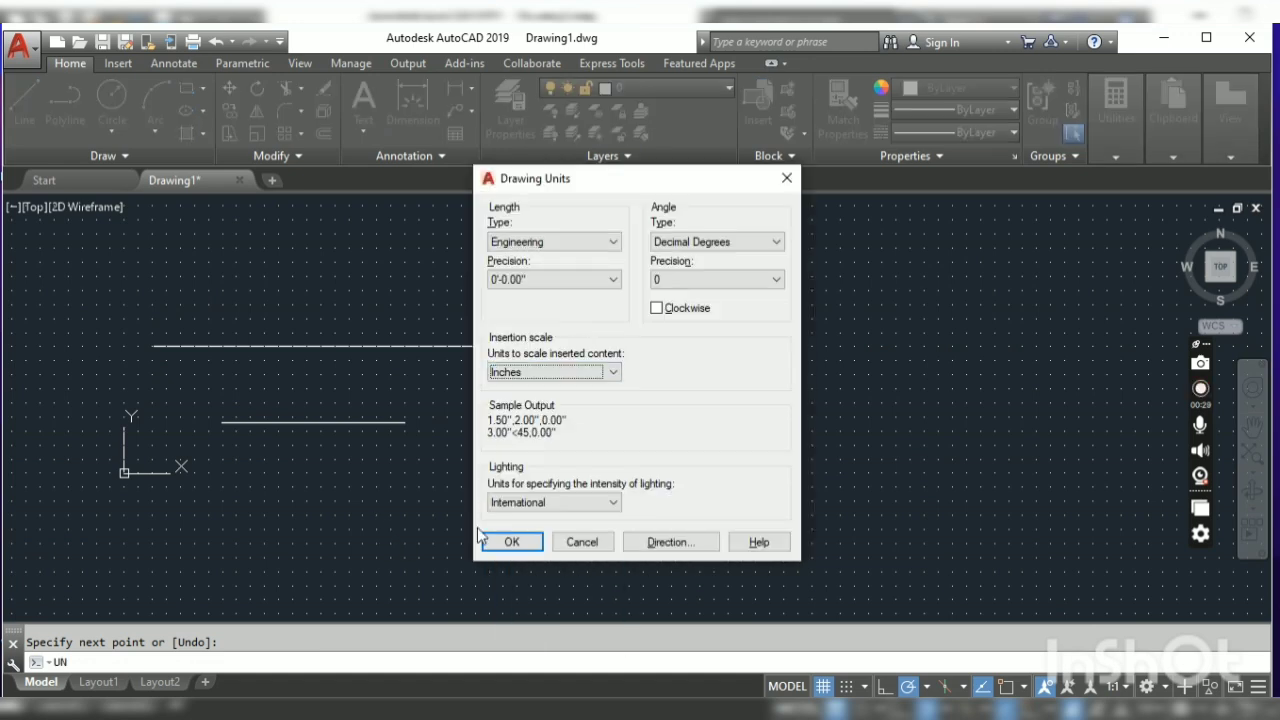
pyautogui.click(511, 541)
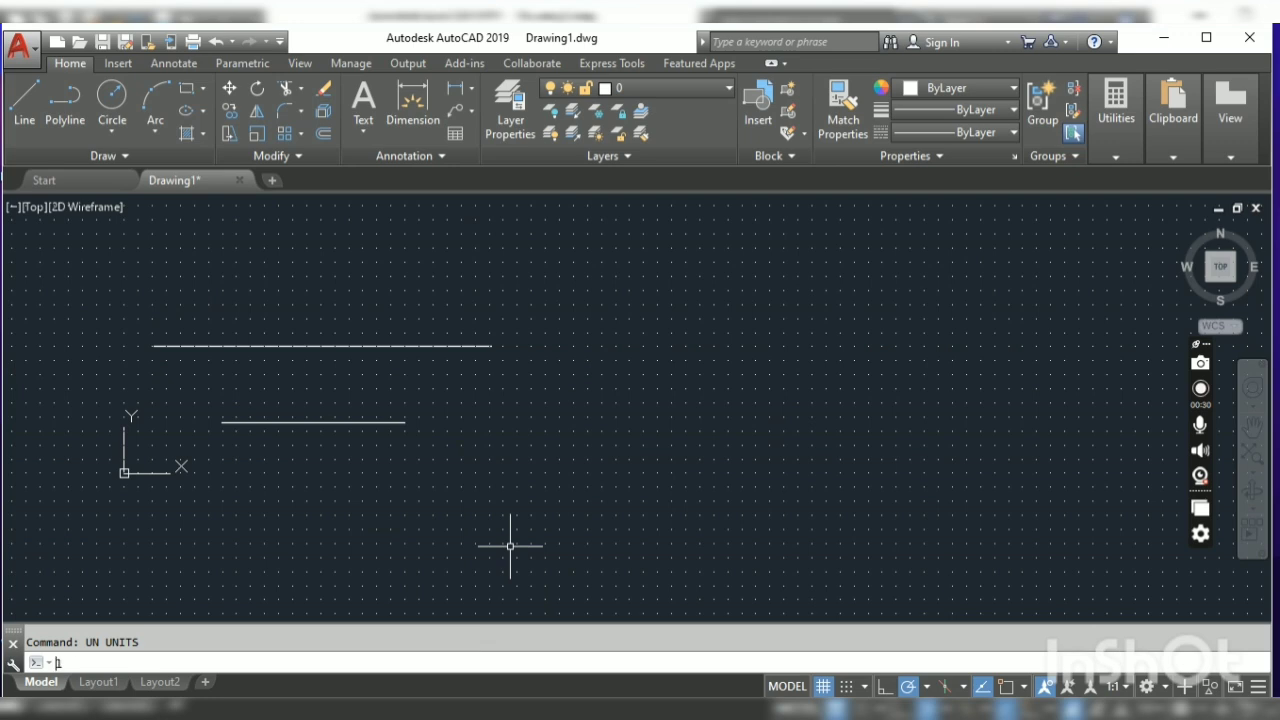
# Draw a second horizontal 5' line just above the first 5' line
pyautogui.write('l')
pyautogui.press('Return')
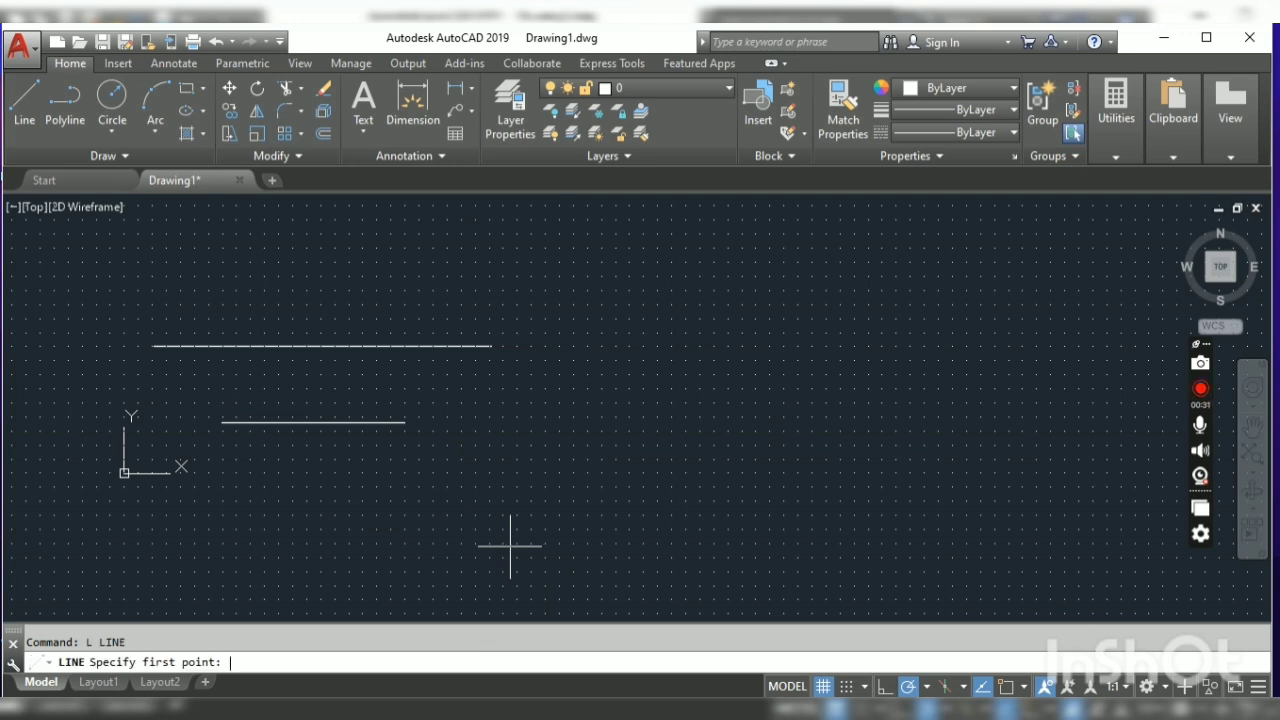
pyautogui.click(174, 311)
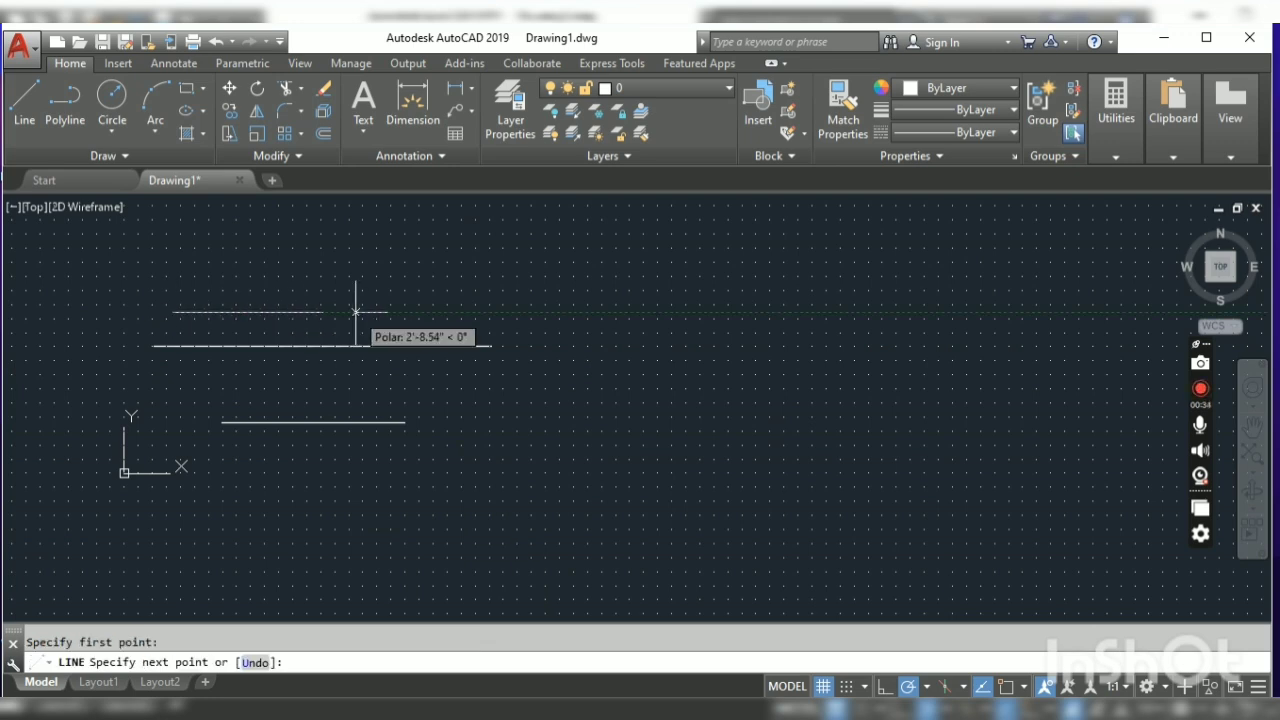
pyautogui.write("5'")
pyautogui.press('Return')
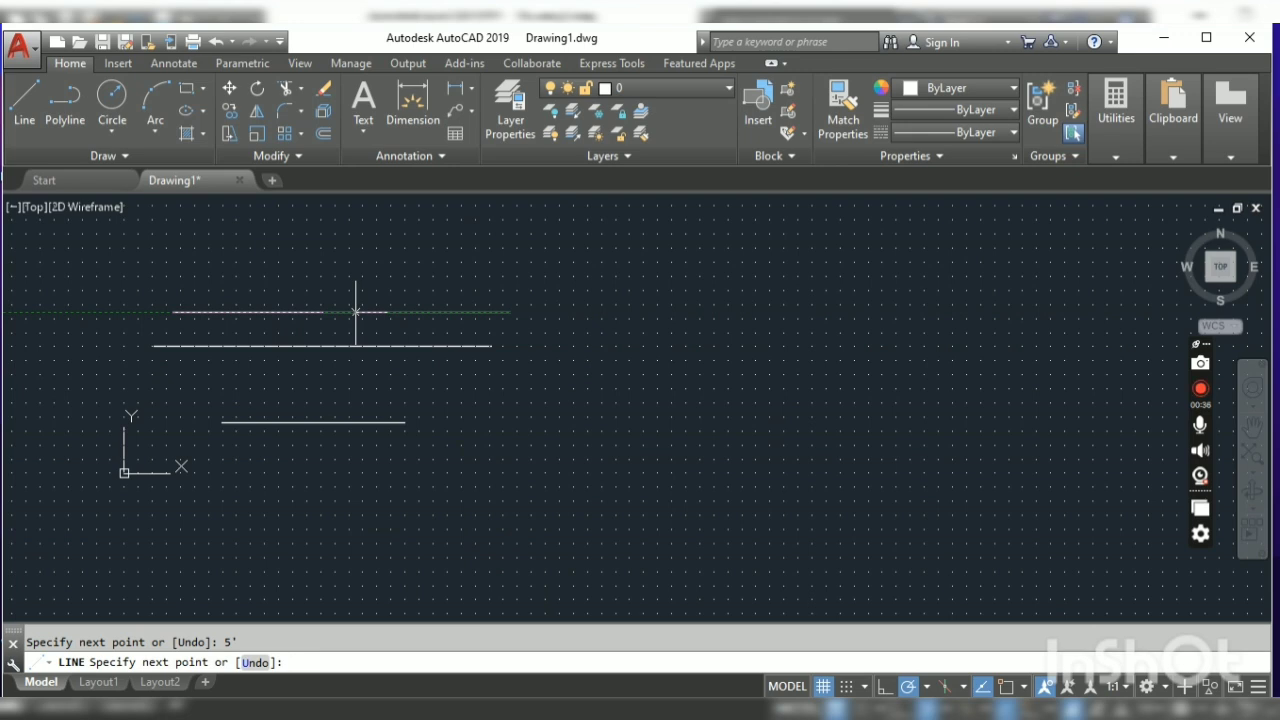
pyautogui.press('Return')
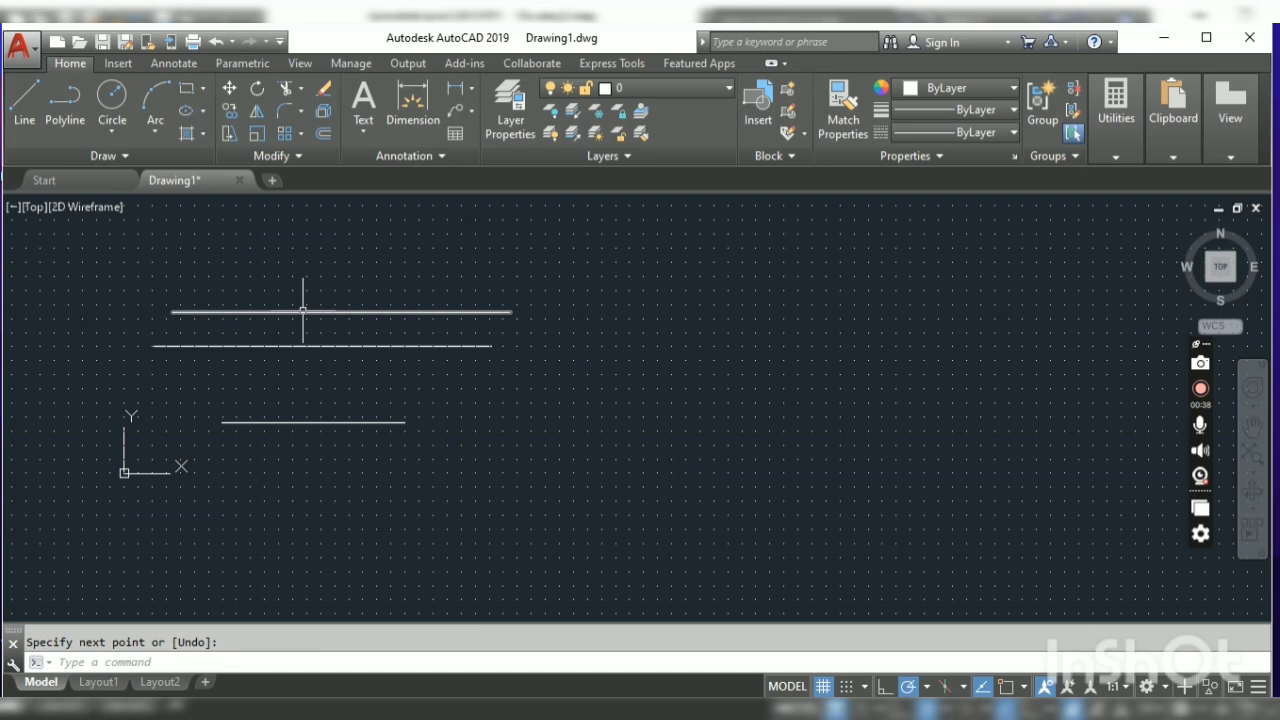
# Examine the available length types, insertion scale units and lighting units in the Drawing Units settings, keeping the current choices
pyautogui.write('UN')
pyautogui.press('Return')
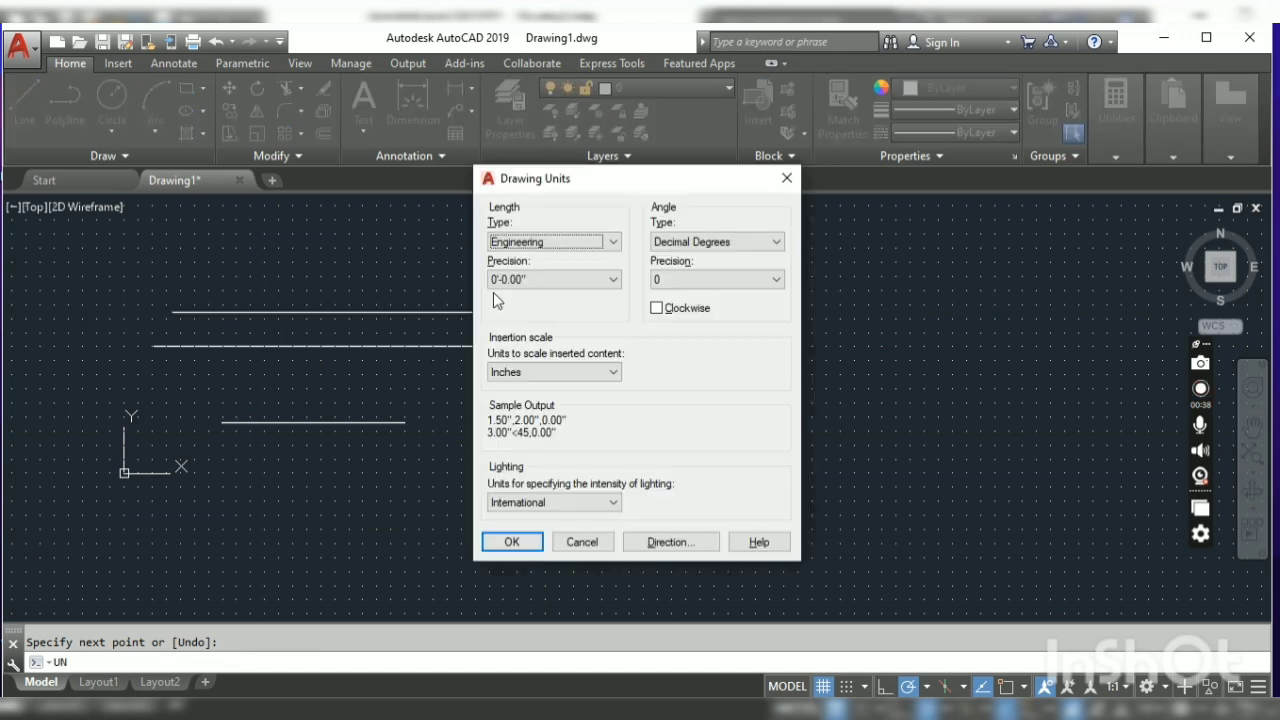
pyautogui.click(540, 243)
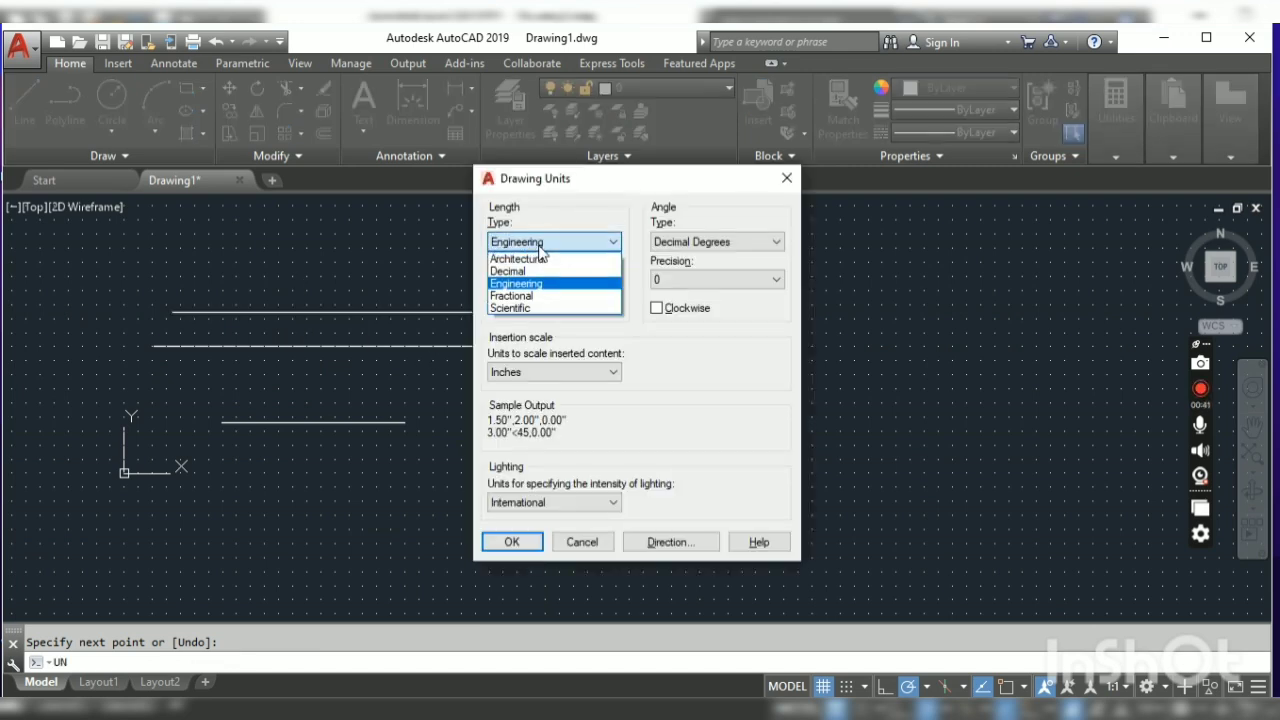
pyautogui.click(651, 350)
pyautogui.click(530, 376)
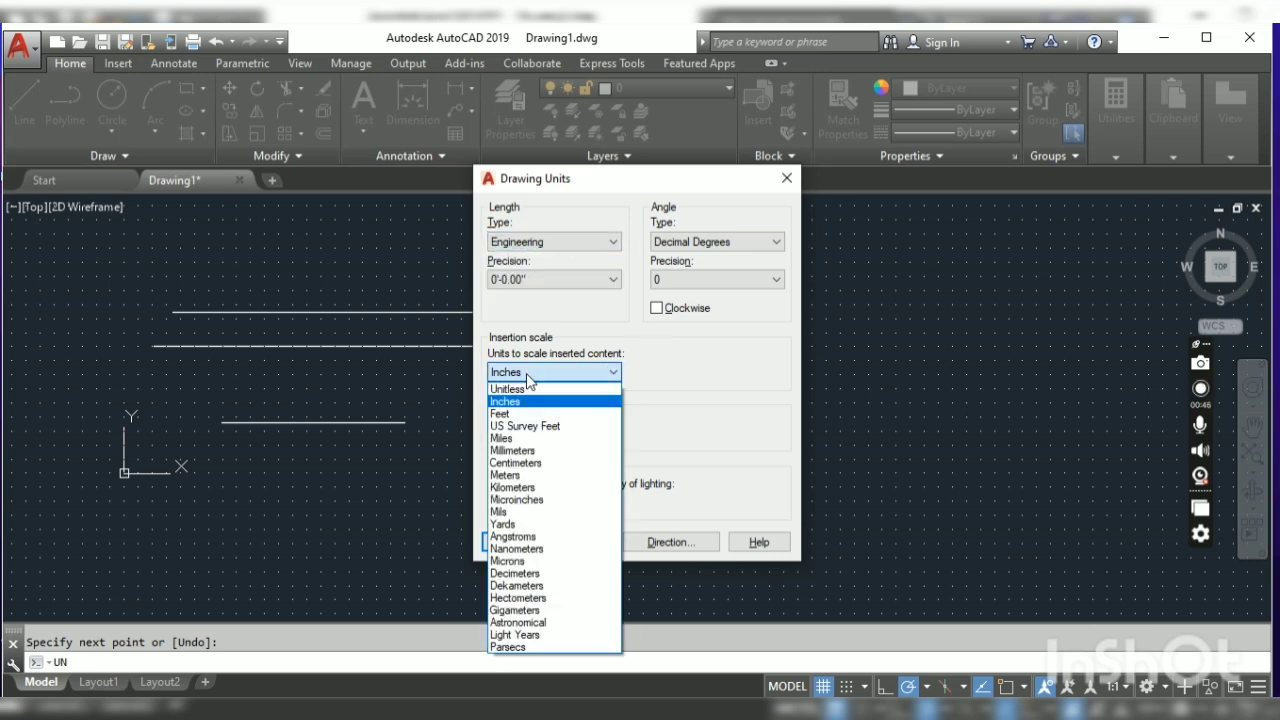
pyautogui.click(640, 396)
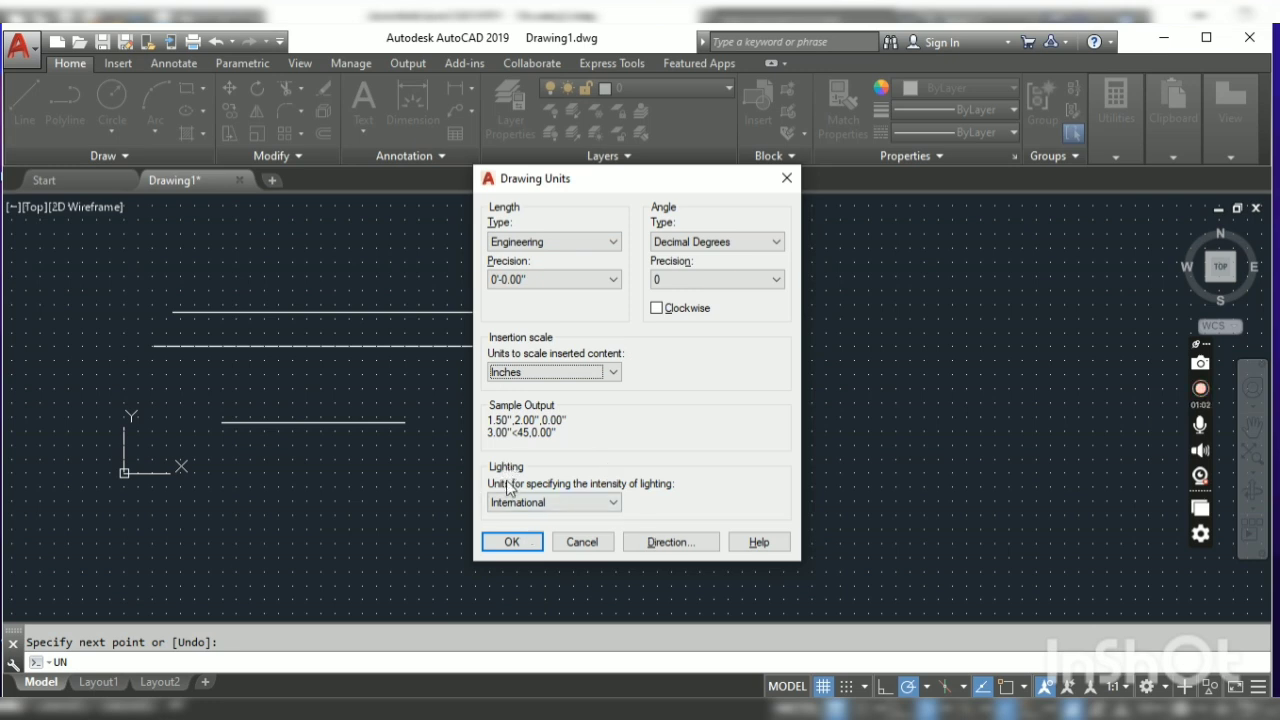
pyautogui.click(533, 503)
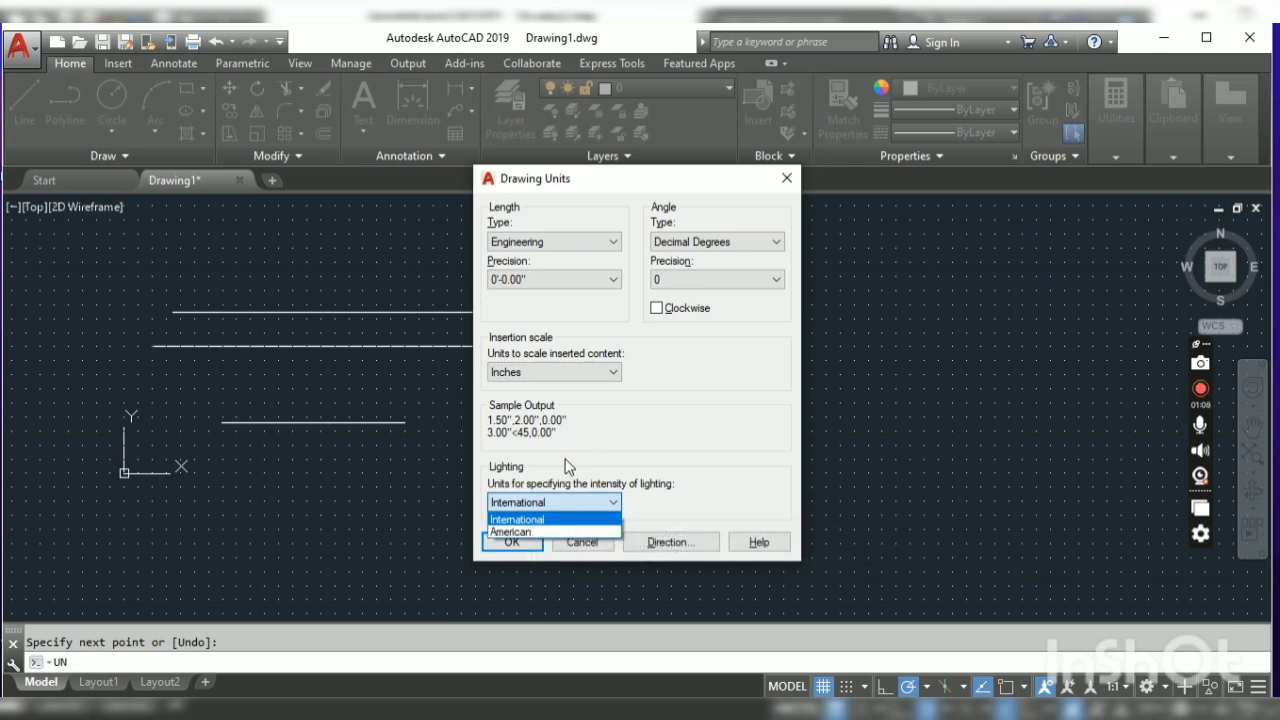
pyautogui.click(565, 466)
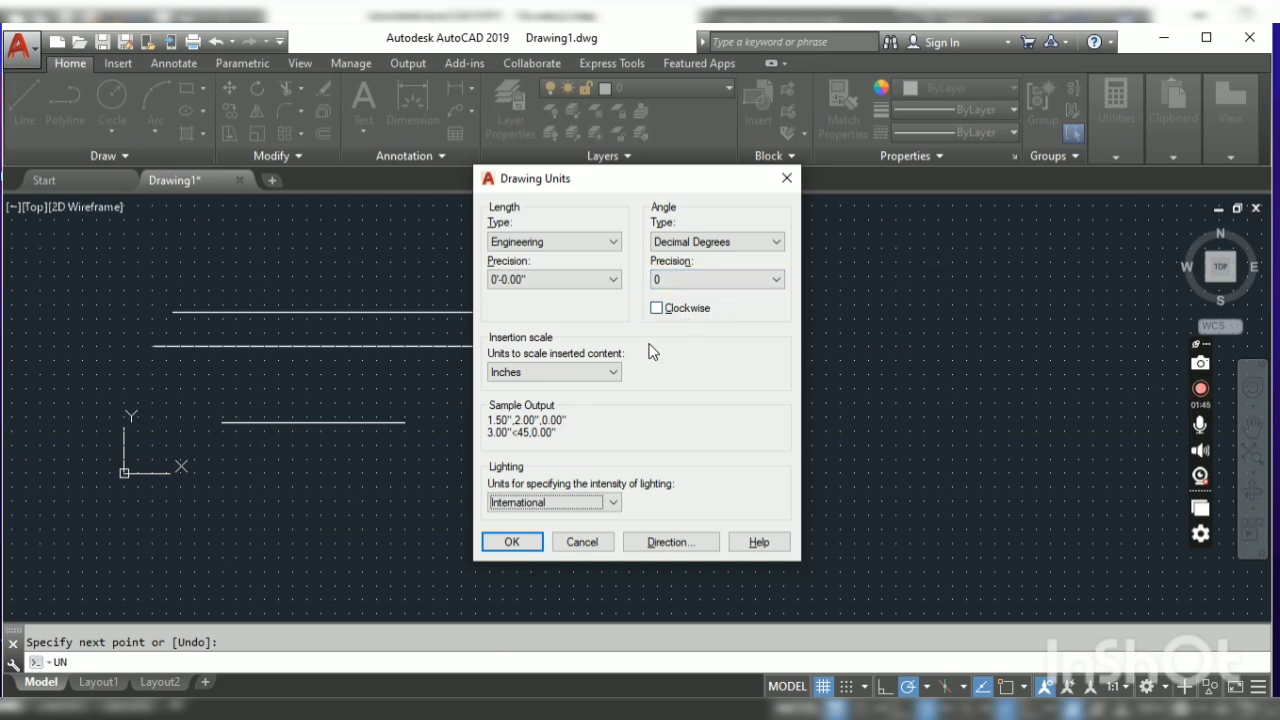
pyautogui.click(509, 543)
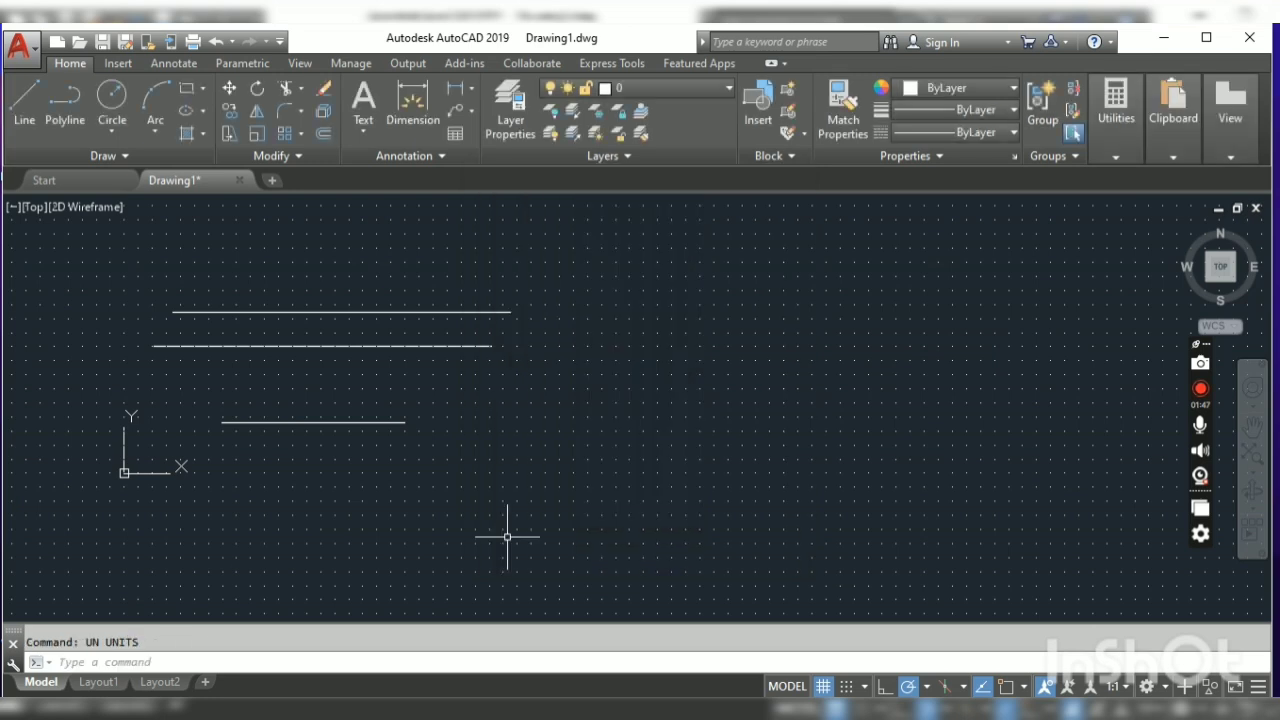
pyautogui.press('l')
pyautogui.press('Return')
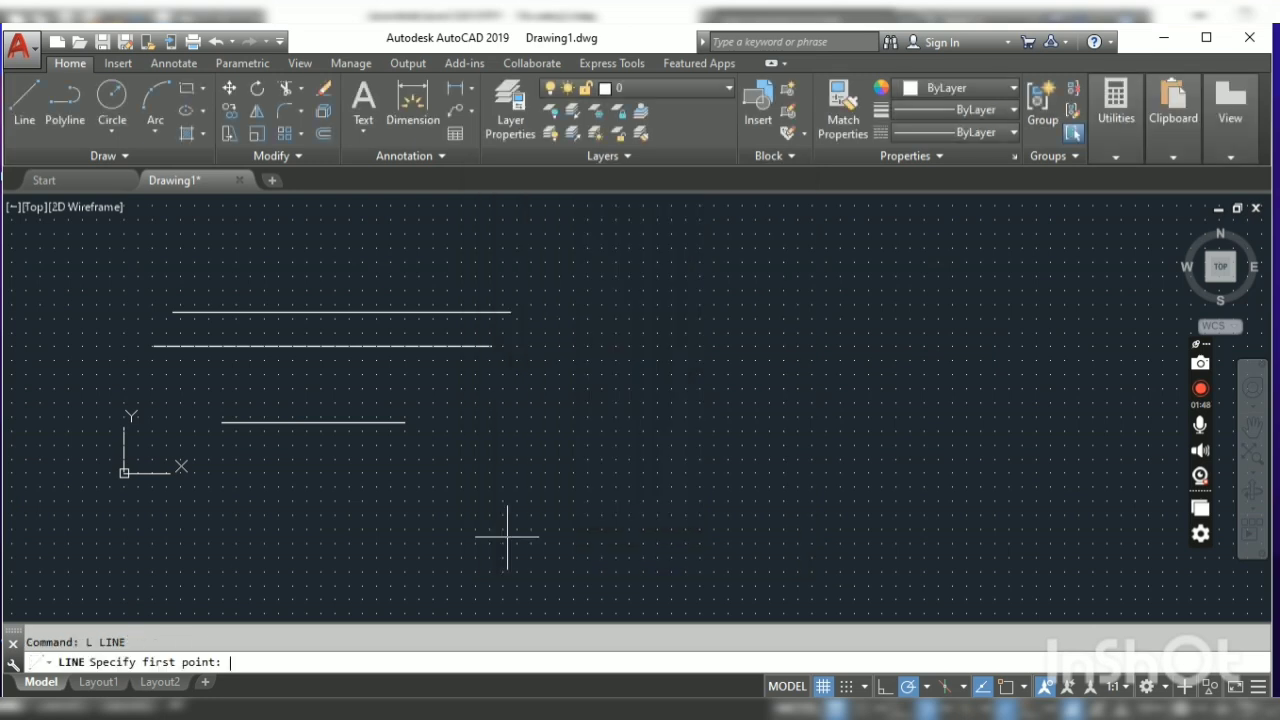
pyautogui.click(566, 411)
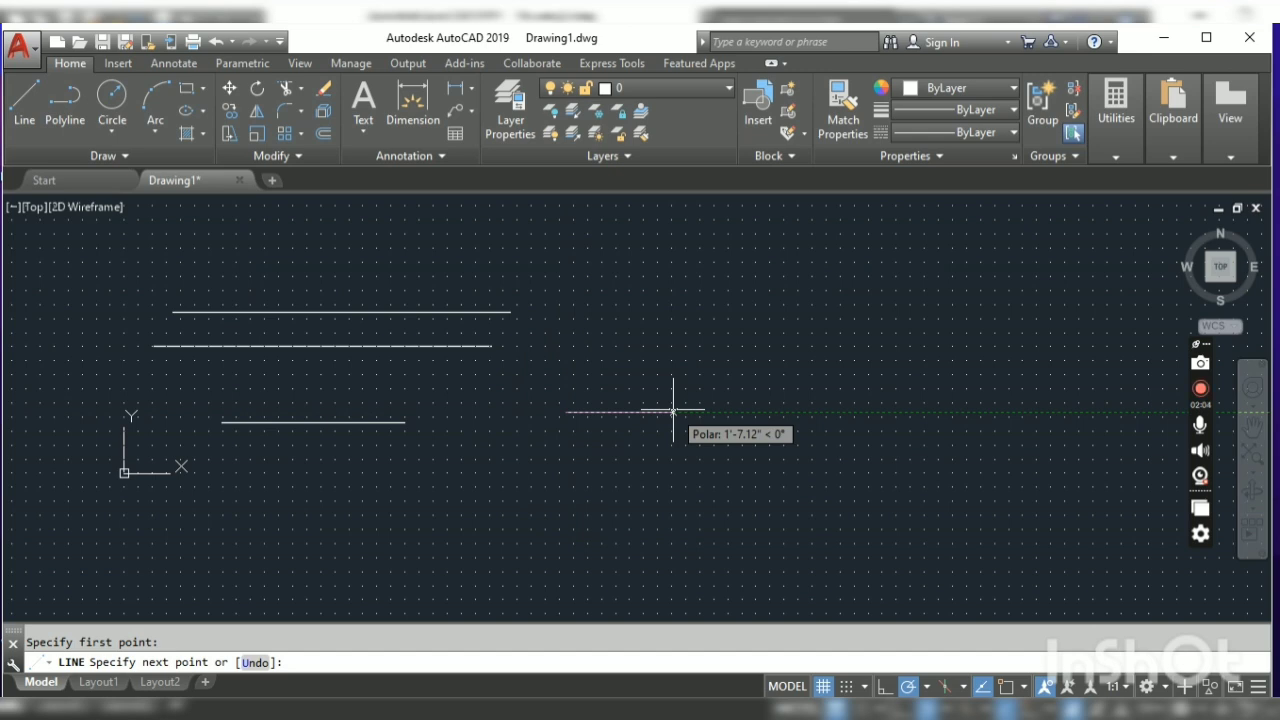
pyautogui.press('Escape')
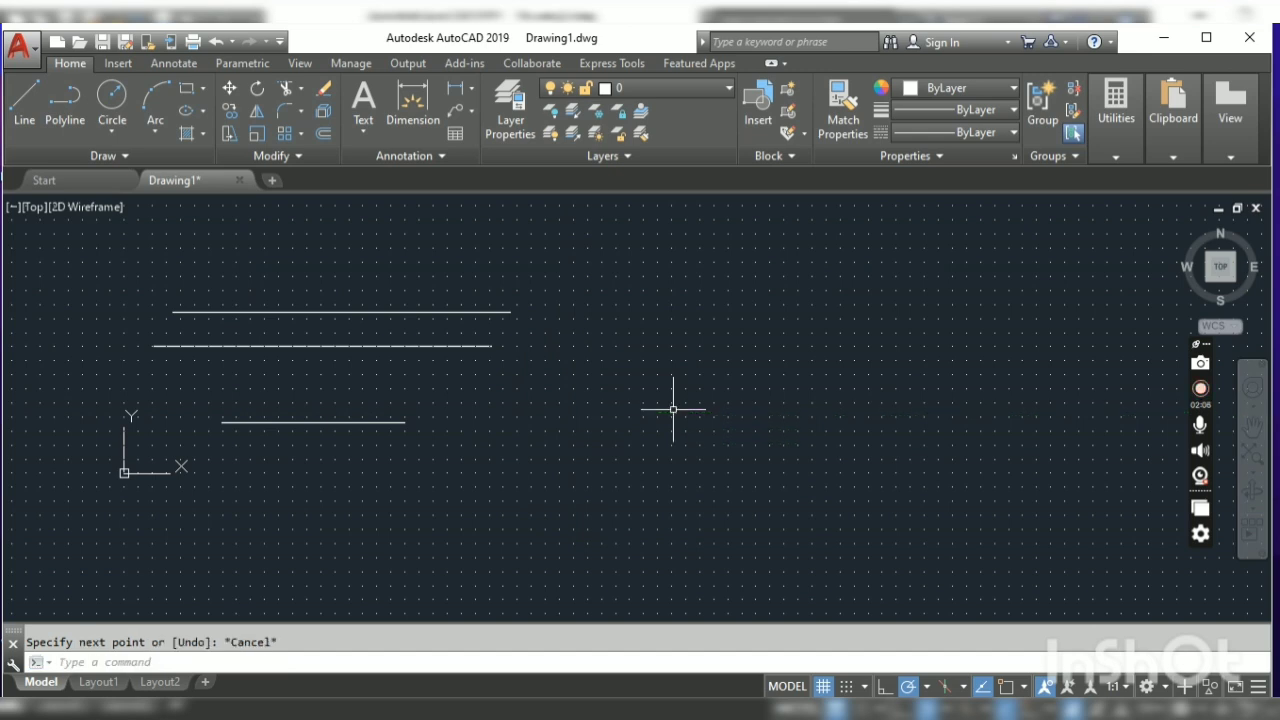
# Set the drawing's angle measurement direction to clockwise in the Drawing Units settings
pyautogui.write('UN')
pyautogui.press('Return')
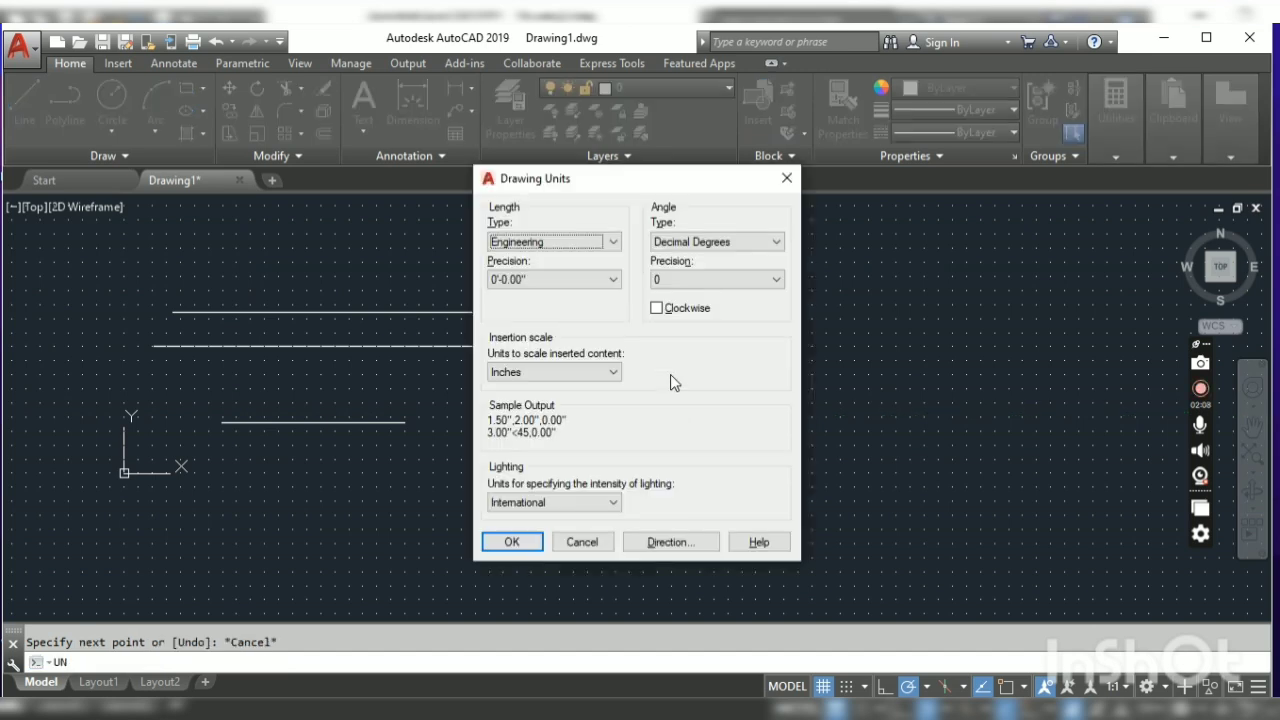
pyautogui.click(668, 310)
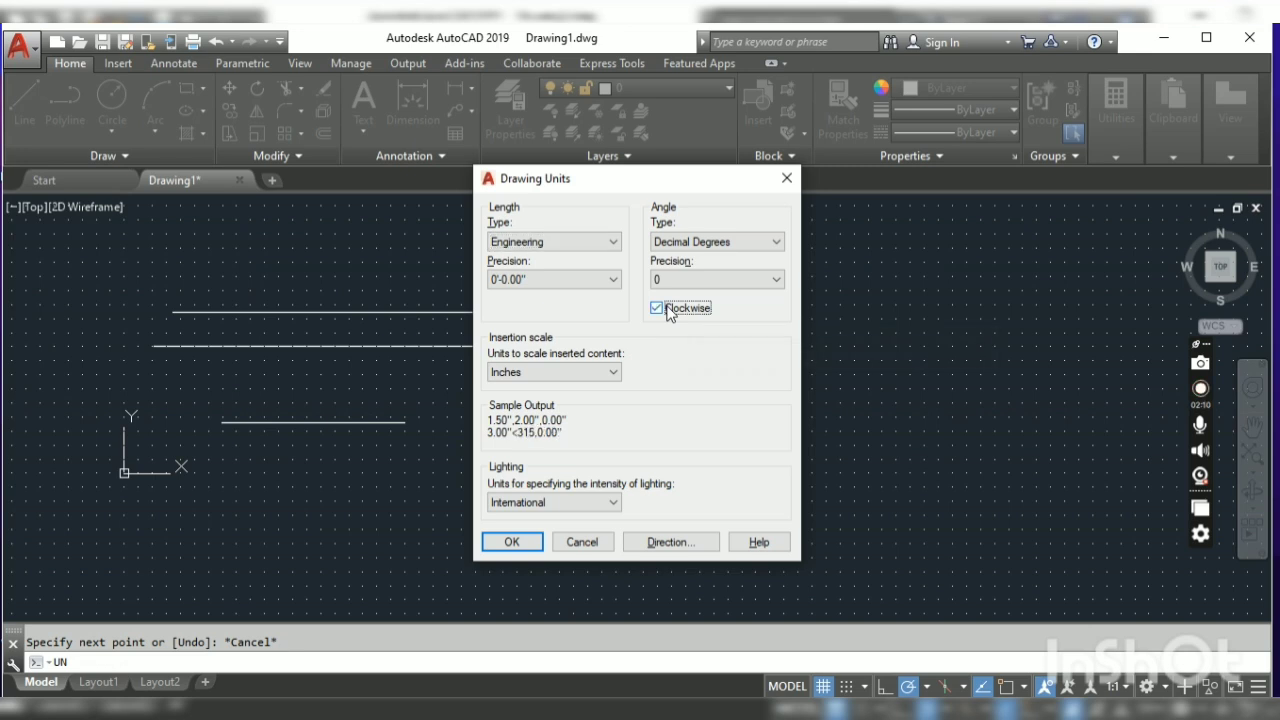
pyautogui.click(505, 543)
pyautogui.write('l')
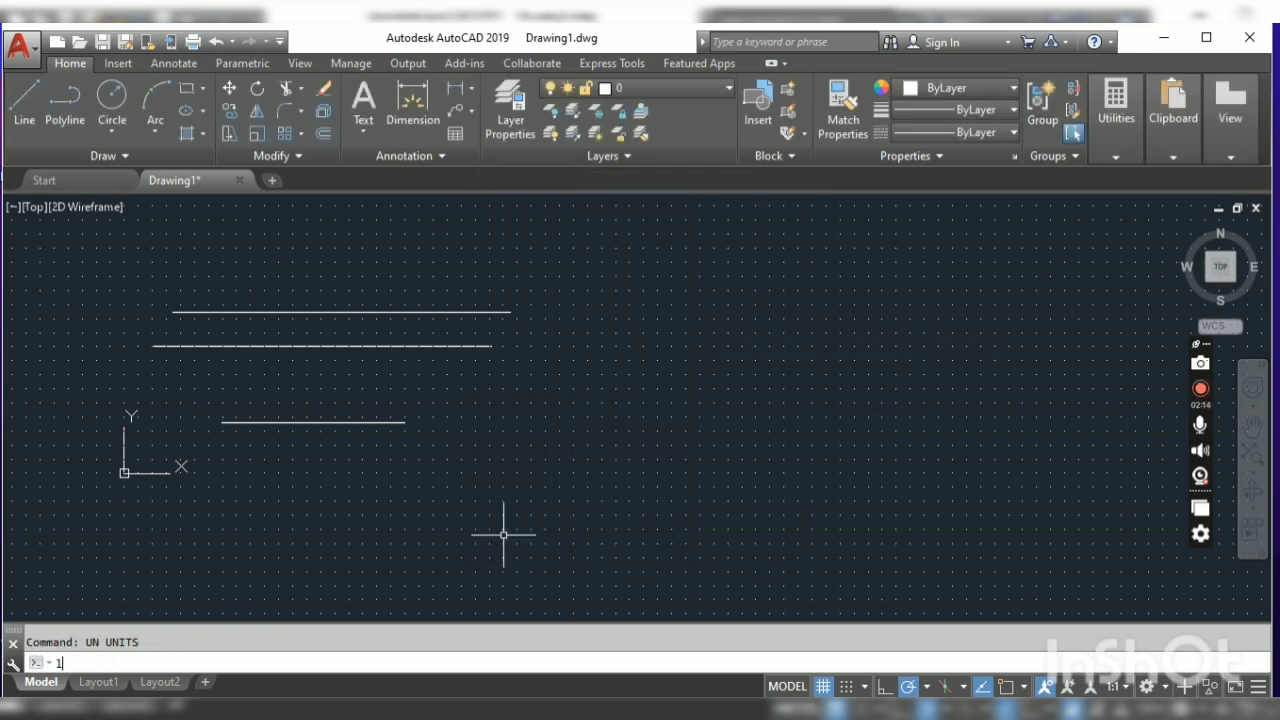
pyautogui.press('Return')
pyautogui.click(605, 326)
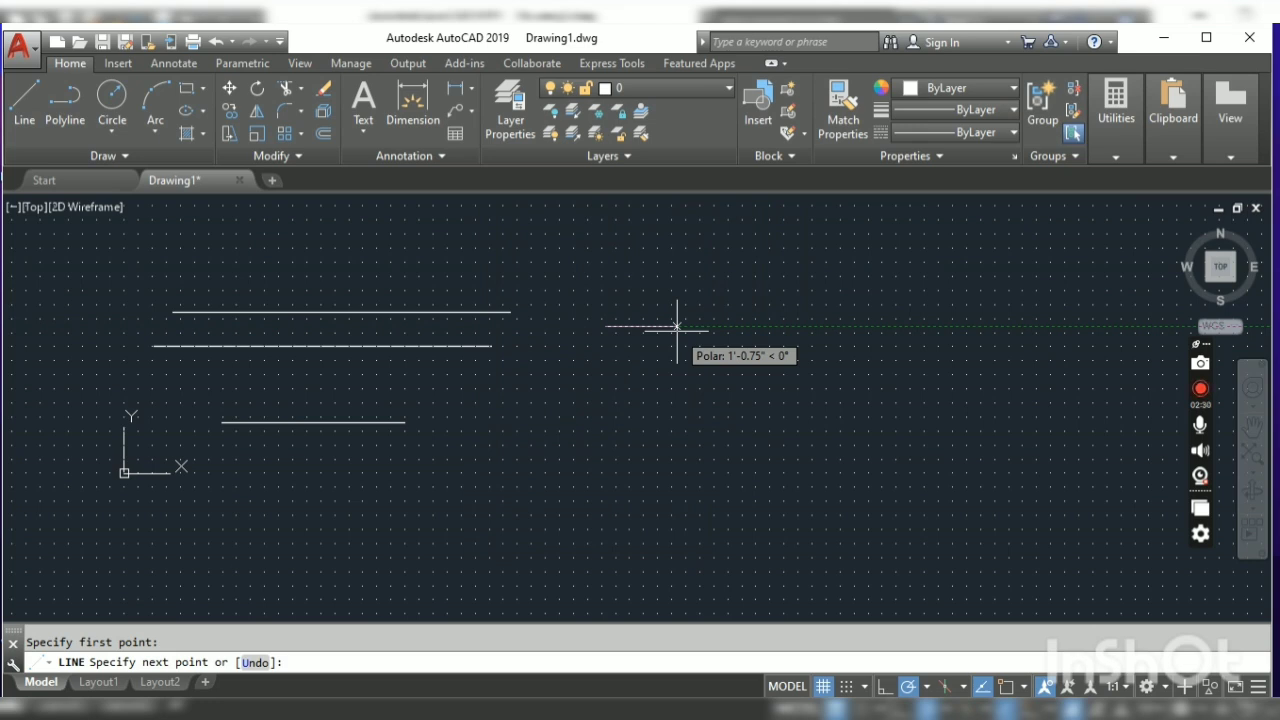
pyautogui.press('Escape')
# Turn off clockwise angle measurement in the Drawing Units settings
pyautogui.write('UN')
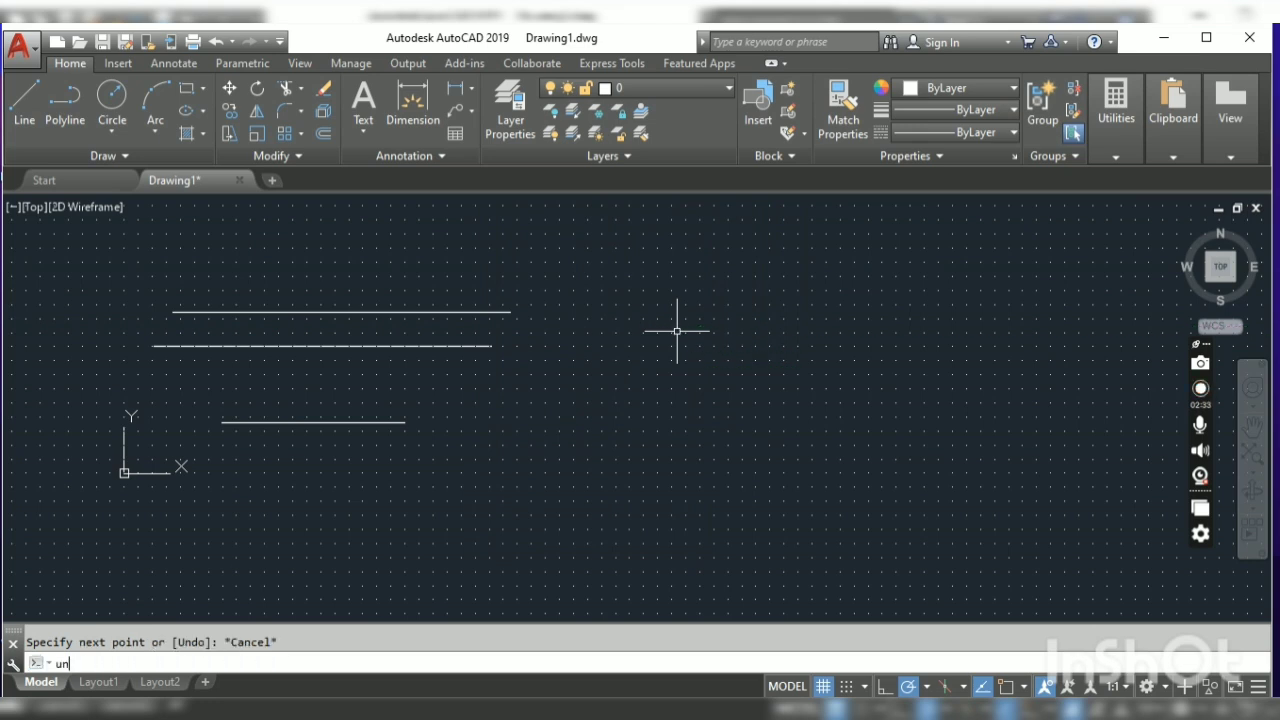
pyautogui.press('Return')
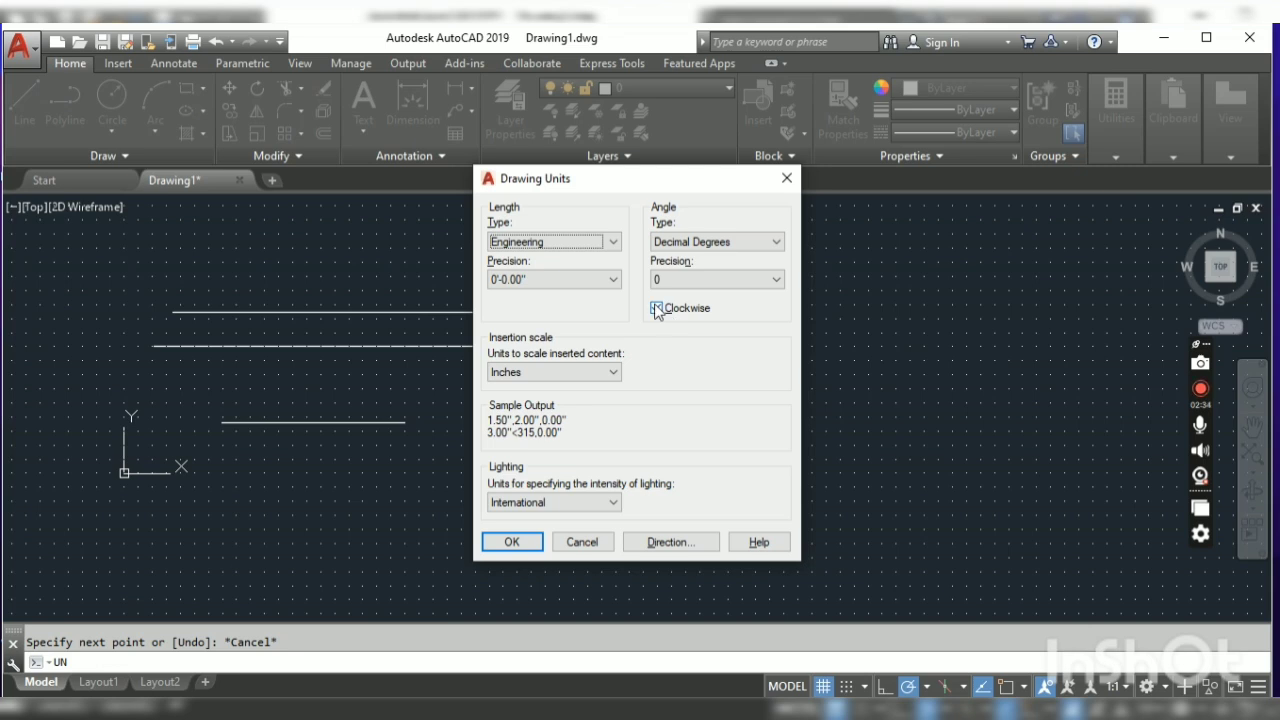
pyautogui.click(657, 310)
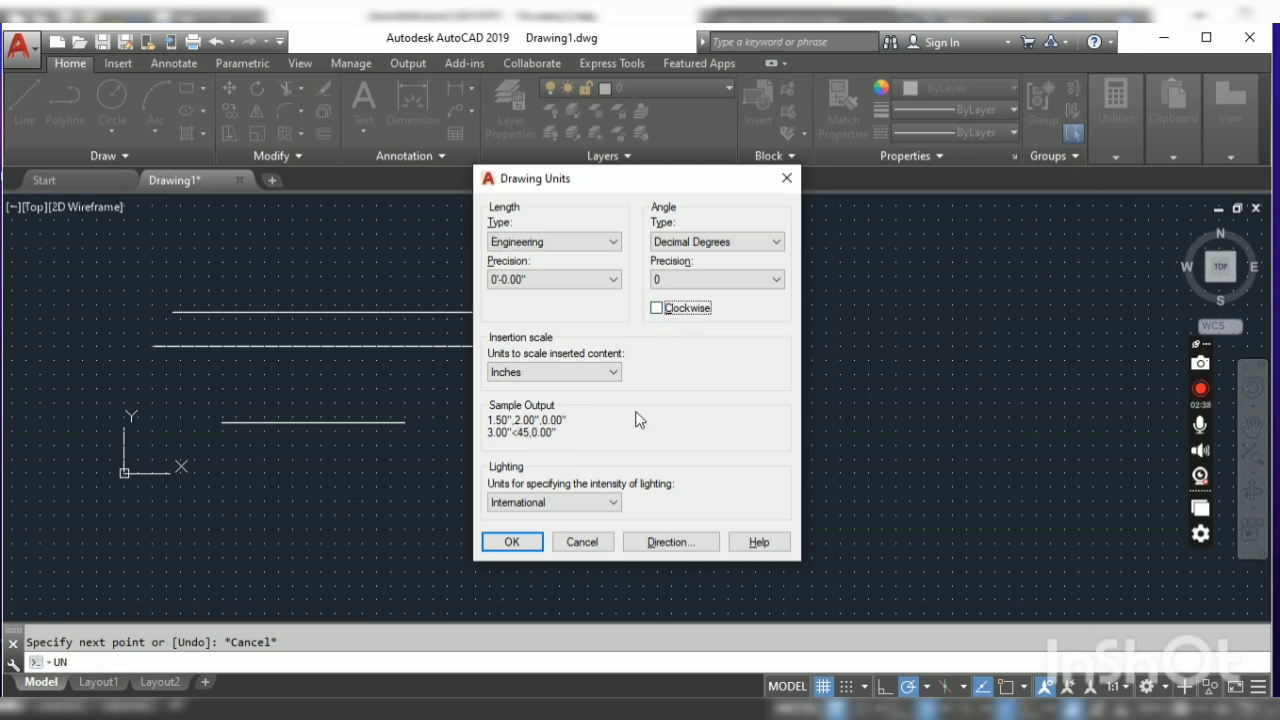
pyautogui.click(532, 548)
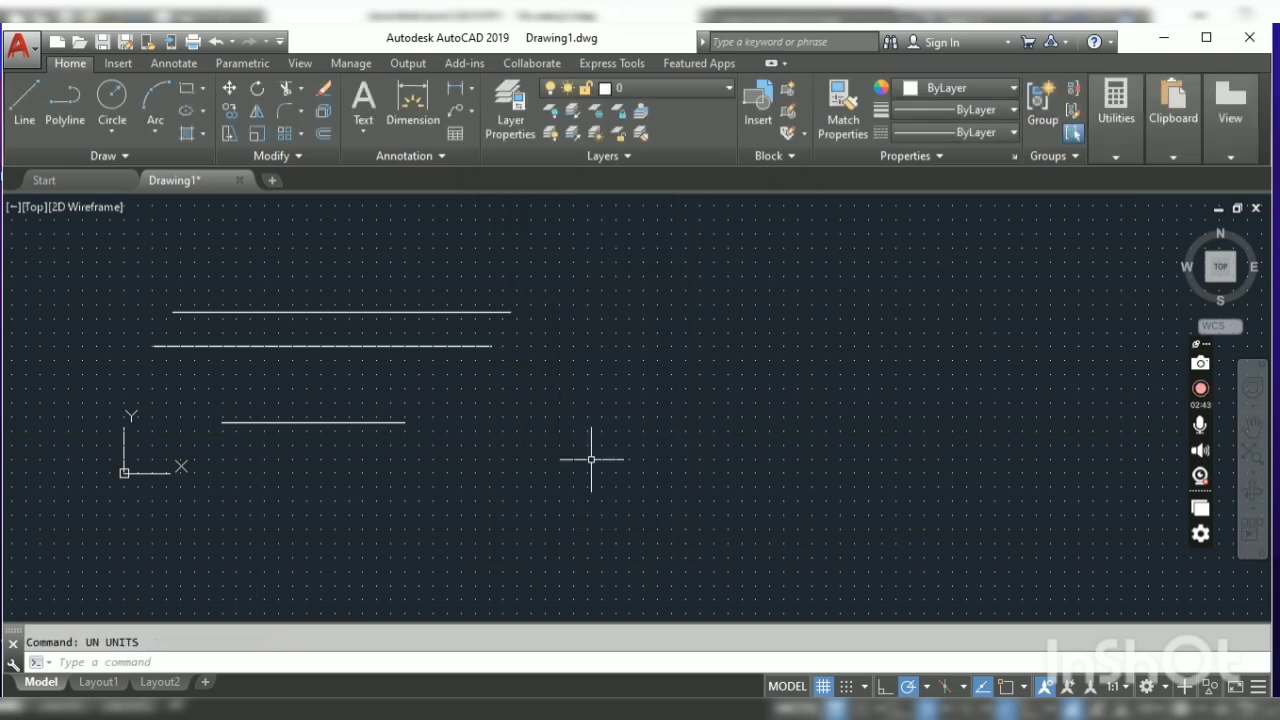
# Review the Drawing Units settings once more and close them without making changes
pyautogui.write('un')
pyautogui.press('Return')
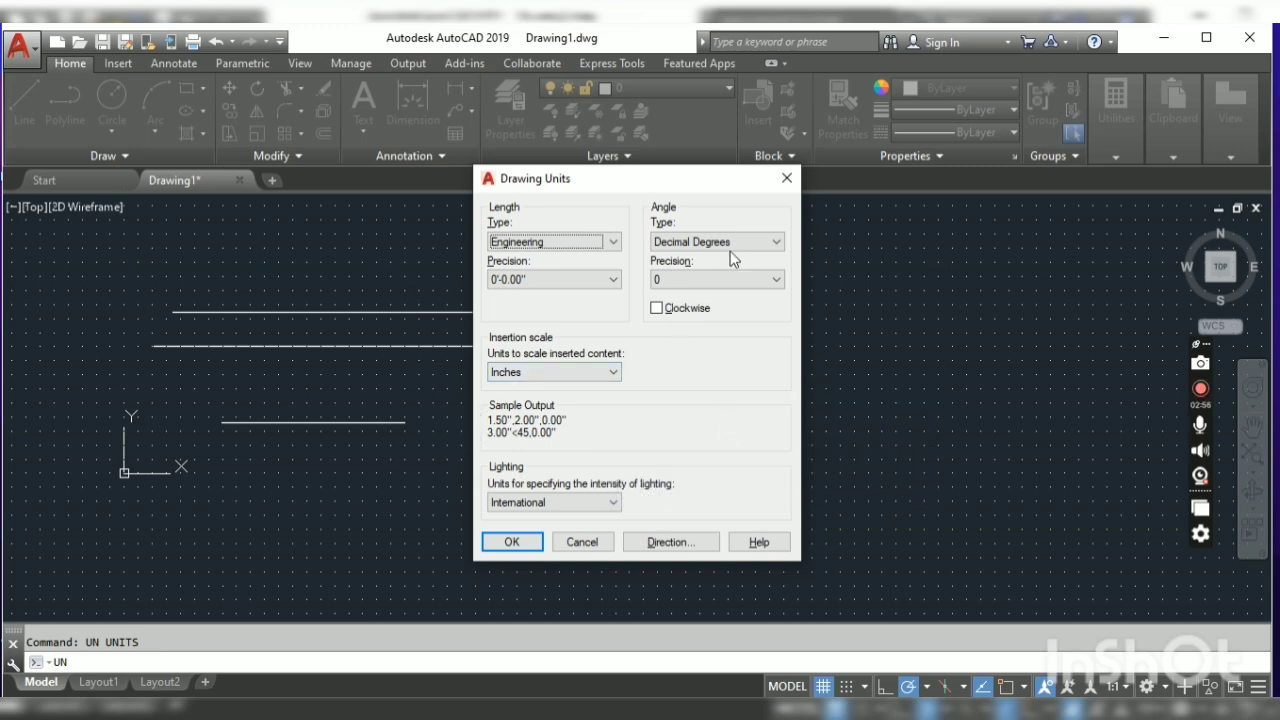
pyautogui.click(786, 179)
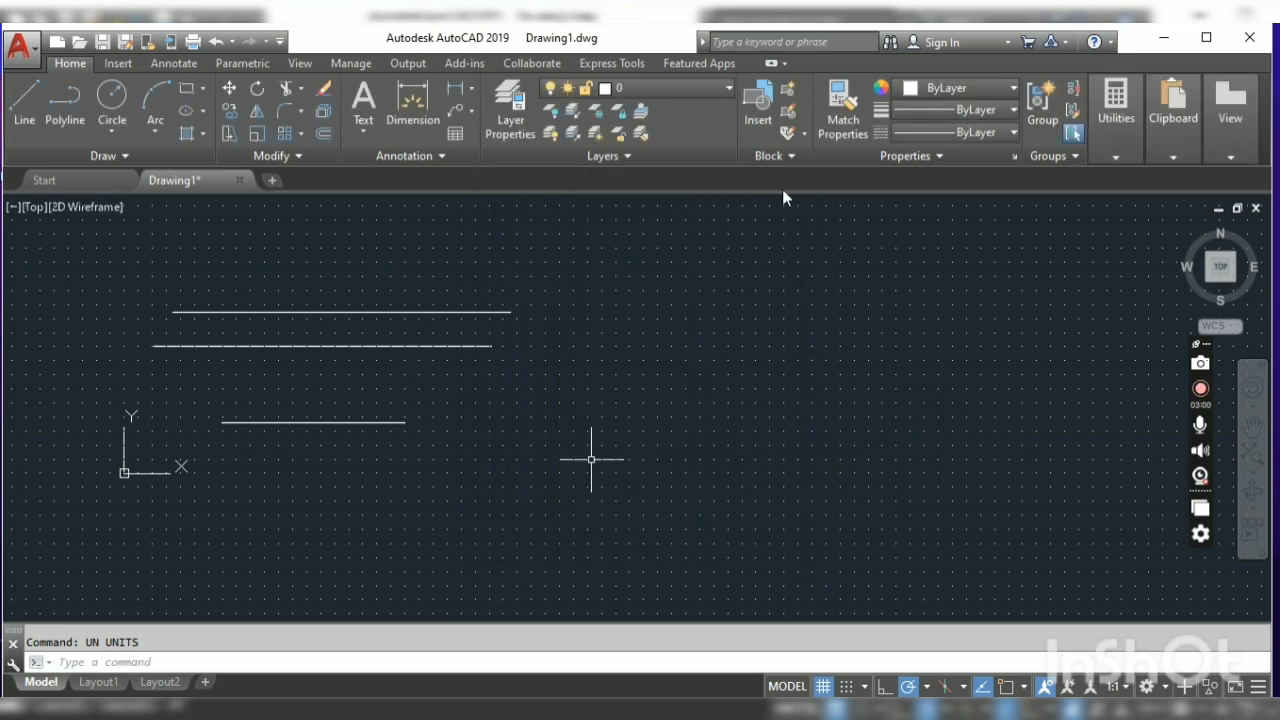